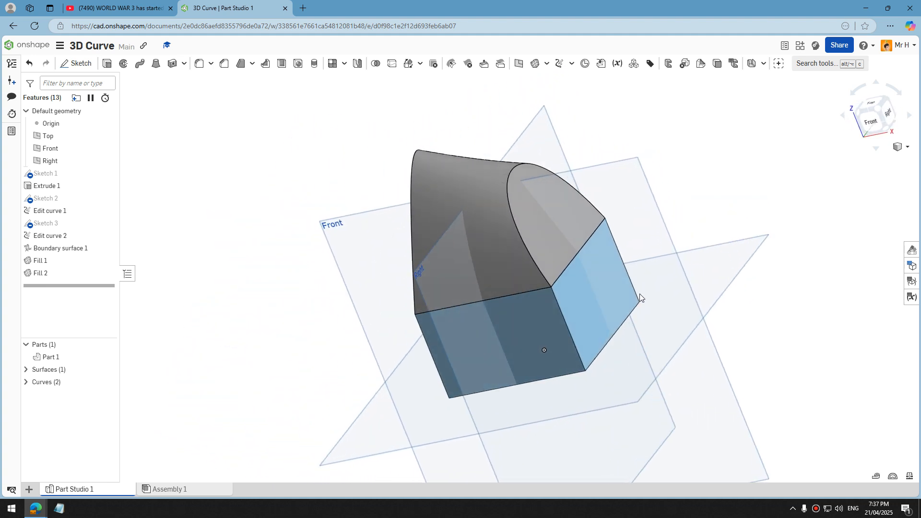
Leave the current document and create a new document named Tut2.
{"action": "left_click", "coordinate": [20, 45]}
{"action": "left_click", "coordinate": [40, 70]}
{"action": "left_click", "coordinate": [45, 83]}
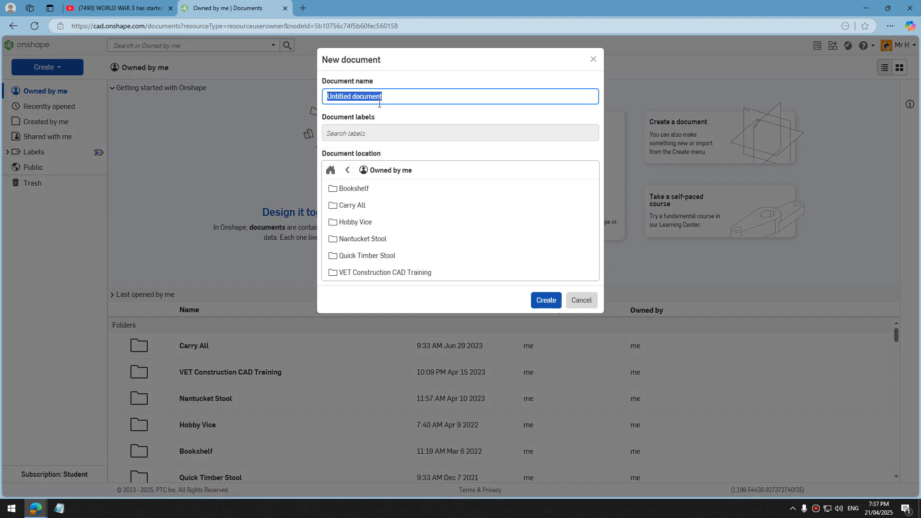
{"action": "key", "text": "Escape"}
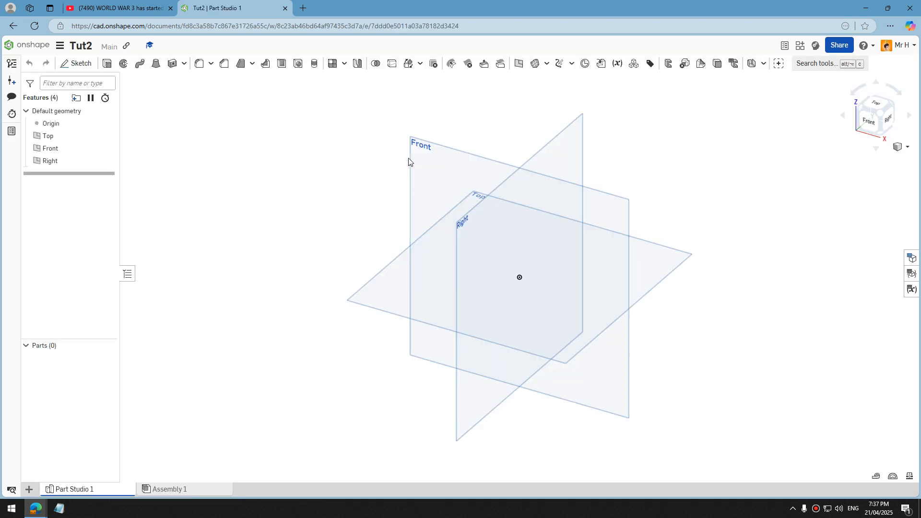
Sketch a center-point rectangle about 58 mm by 55 mm around the origin on the Top plane and accept the sketch.
{"action": "left_click", "coordinate": [76, 63]}
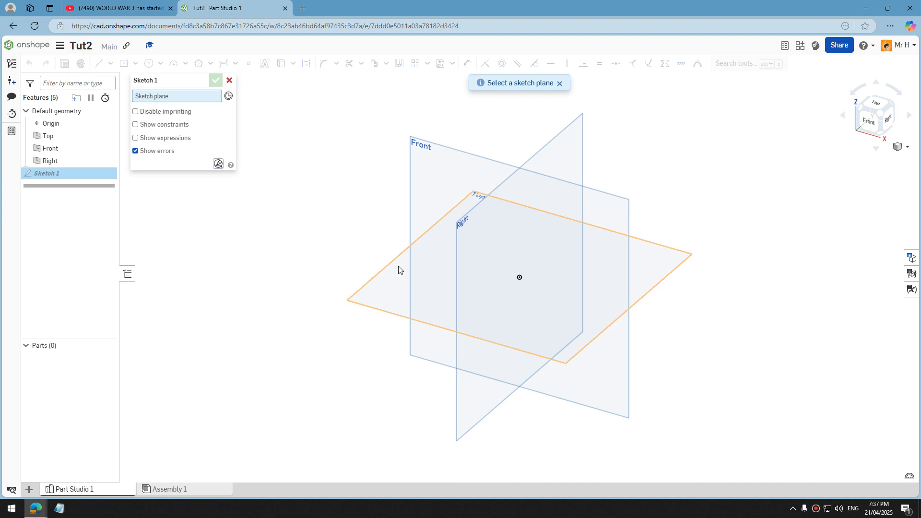
{"action": "left_click", "coordinate": [394, 269]}
{"action": "right_click", "coordinate": [679, 304]}
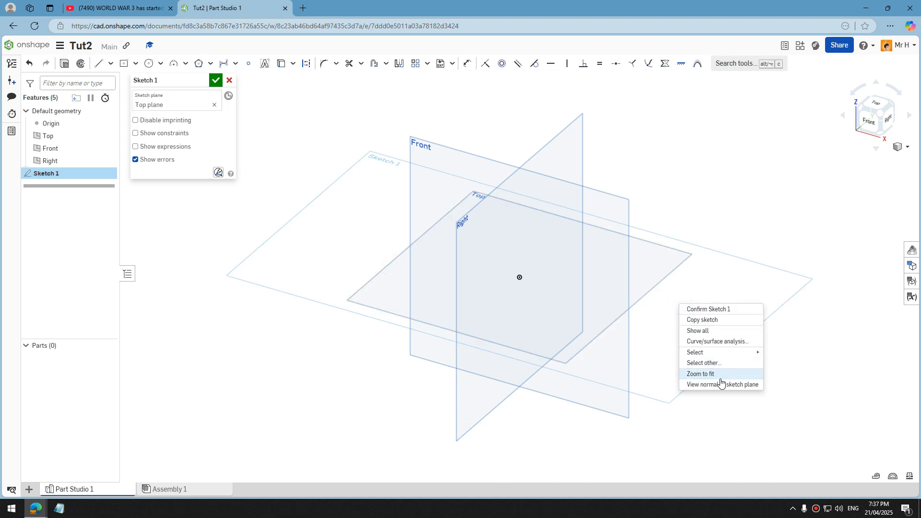
{"action": "left_click", "coordinate": [722, 385]}
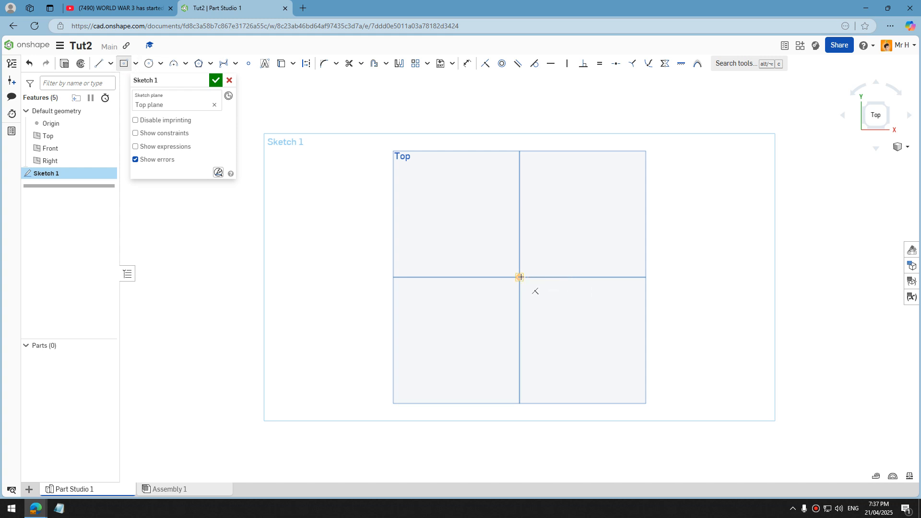
{"action": "left_click", "coordinate": [568, 231]}
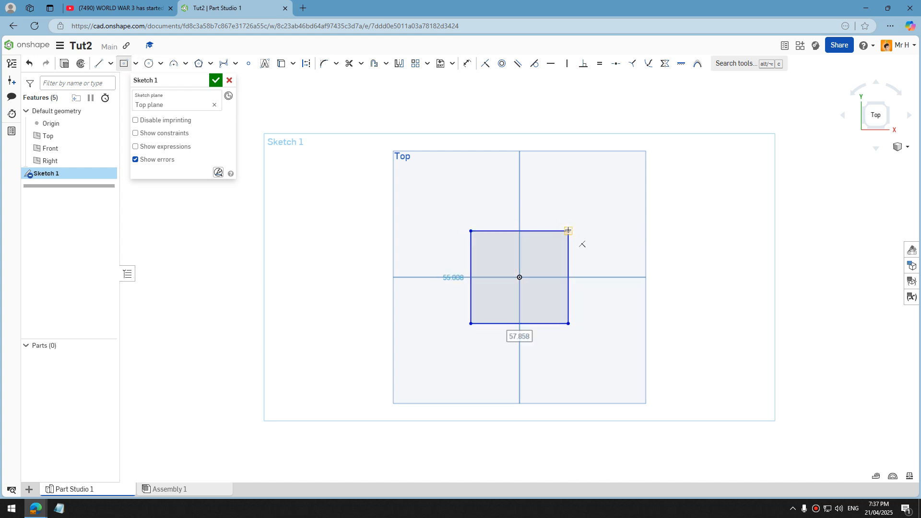
{"action": "left_click", "coordinate": [214, 81]}
Extrude the rectangle upward as a new solid to a blind depth of about 46.8 mm.
{"action": "right_click_drag", "start_coordinate": [392, 255], "coordinate": [370, 201]}
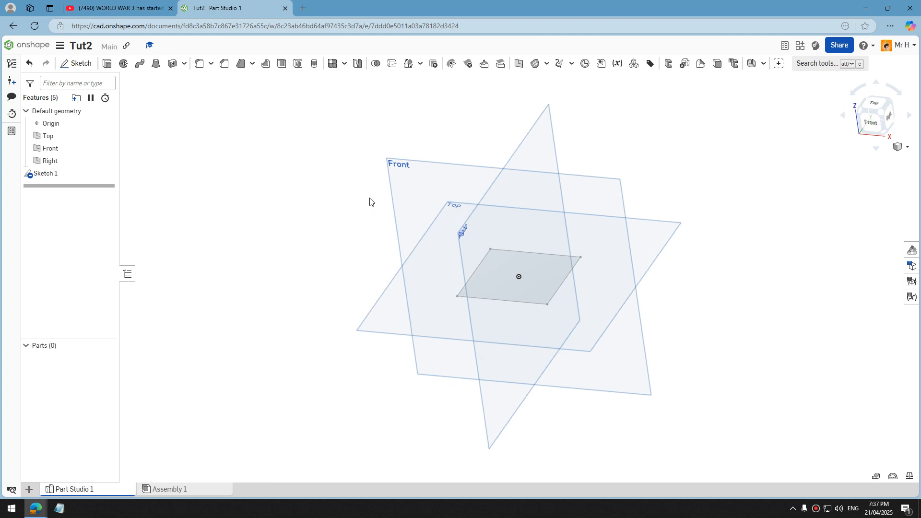
{"action": "left_click", "coordinate": [108, 64]}
{"action": "left_click", "coordinate": [516, 265]}
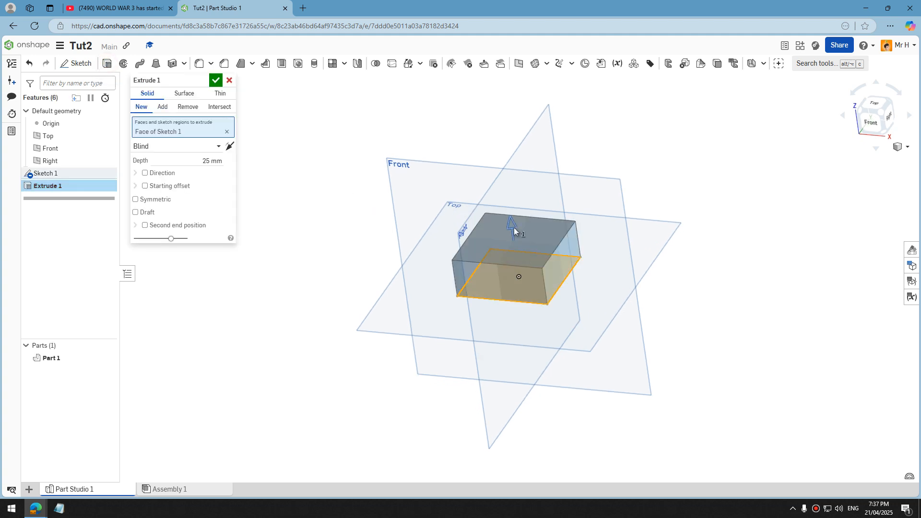
{"action": "left_click_drag", "start_coordinate": [506, 183], "coordinate": [508, 185]}
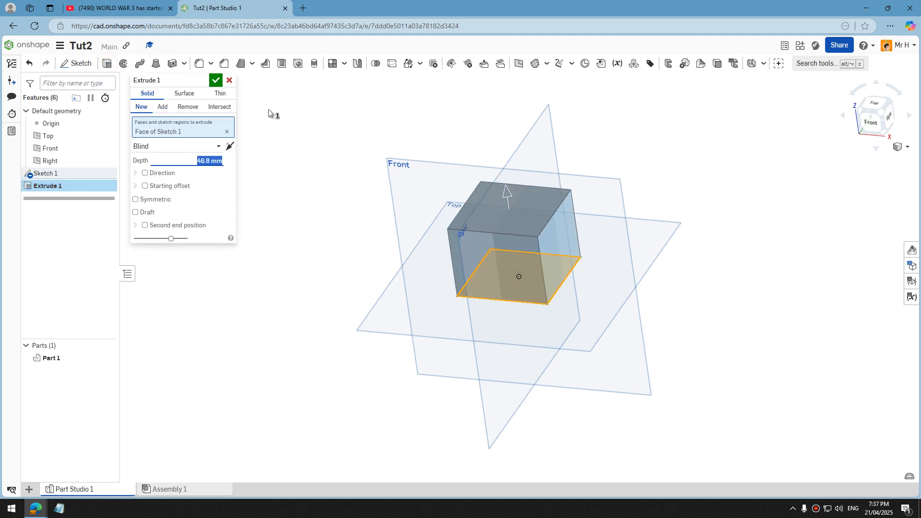
{"action": "left_click", "coordinate": [216, 82]}
On the block's right side face, sketch a four-point Bezier arch joining the two upper corners and accept the sketch.
{"action": "right_click_drag", "start_coordinate": [672, 220], "coordinate": [605, 323]}
{"action": "scroll", "coordinate": [604, 323], "scroll_direction": "up", "scroll_amount": 3}
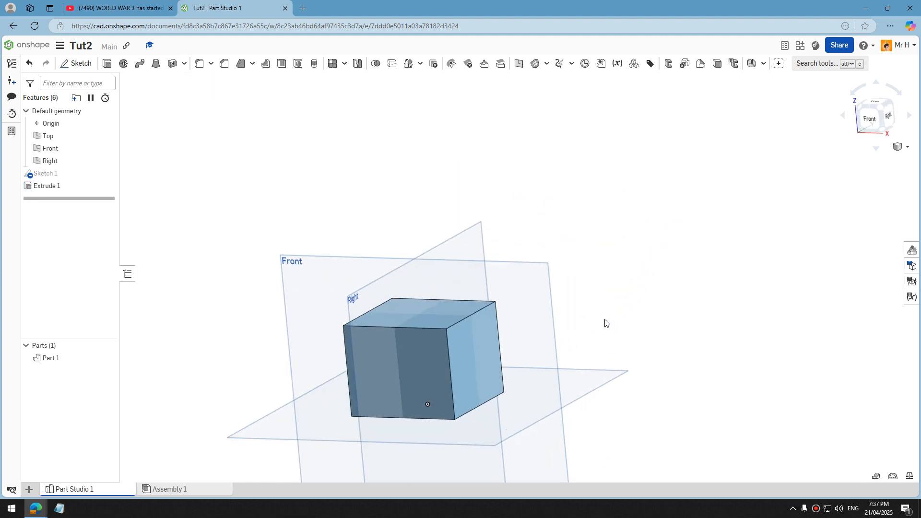
{"action": "left_click", "coordinate": [76, 63]}
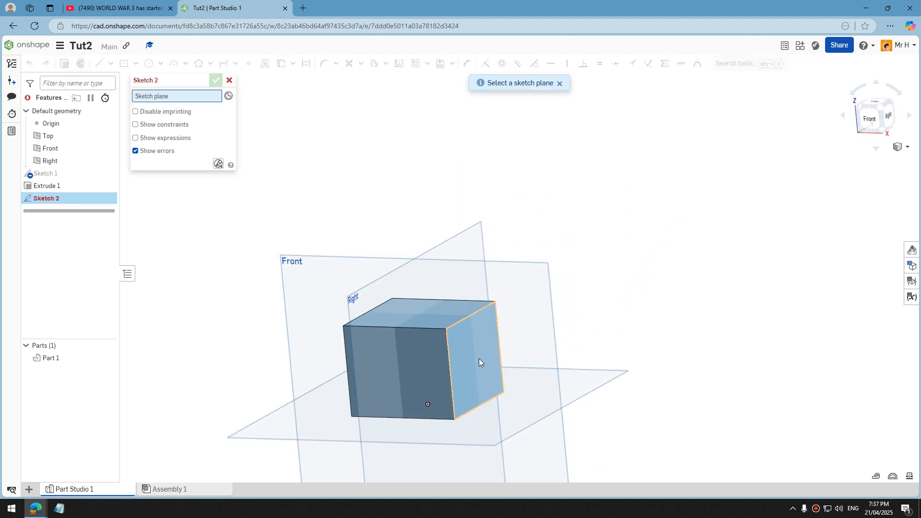
{"action": "left_click", "coordinate": [471, 356]}
{"action": "mouse_move", "coordinate": [481, 345]}
{"action": "right_mouse_down"}
{"action": "mouse_move", "coordinate": [452, 326]}
{"action": "mouse_move", "coordinate": [462, 344]}
{"action": "right_mouse_up"}
{"action": "right_click", "coordinate": [461, 345]}
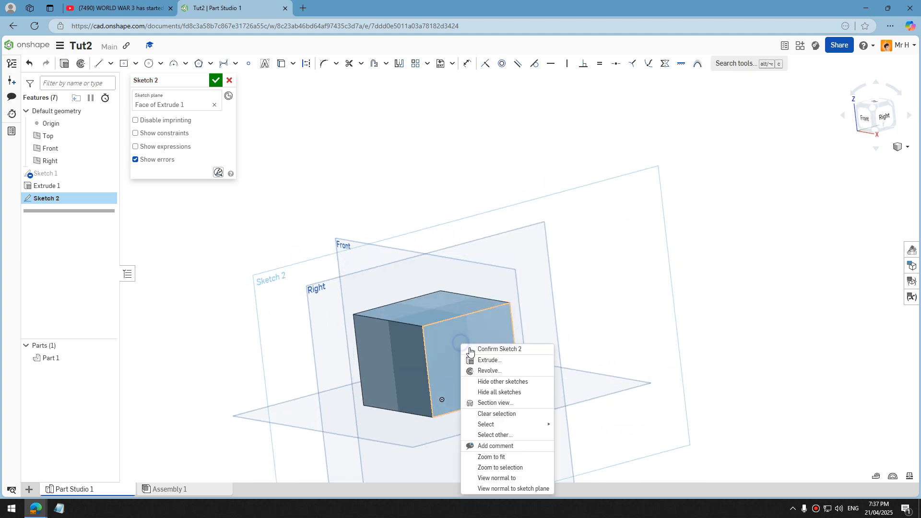
{"action": "left_click", "coordinate": [509, 489]}
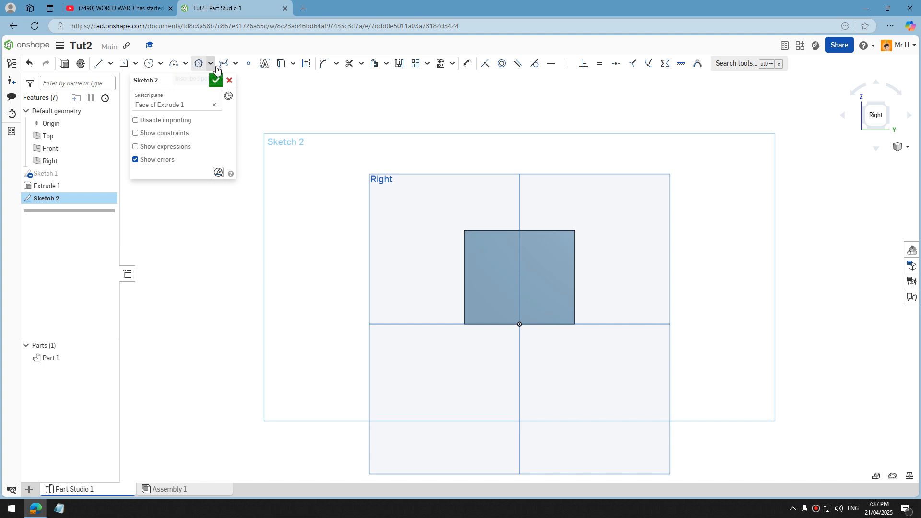
{"action": "left_click", "coordinate": [234, 67]}
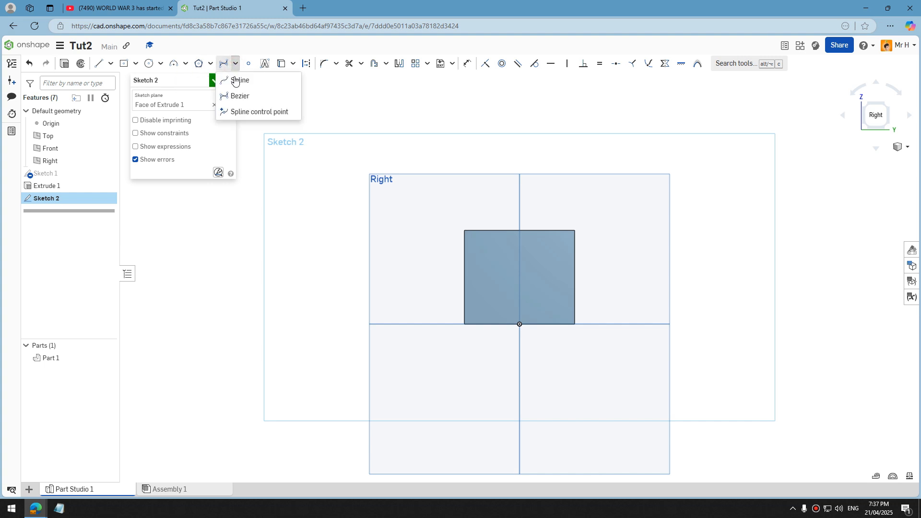
{"action": "left_click", "coordinate": [244, 97]}
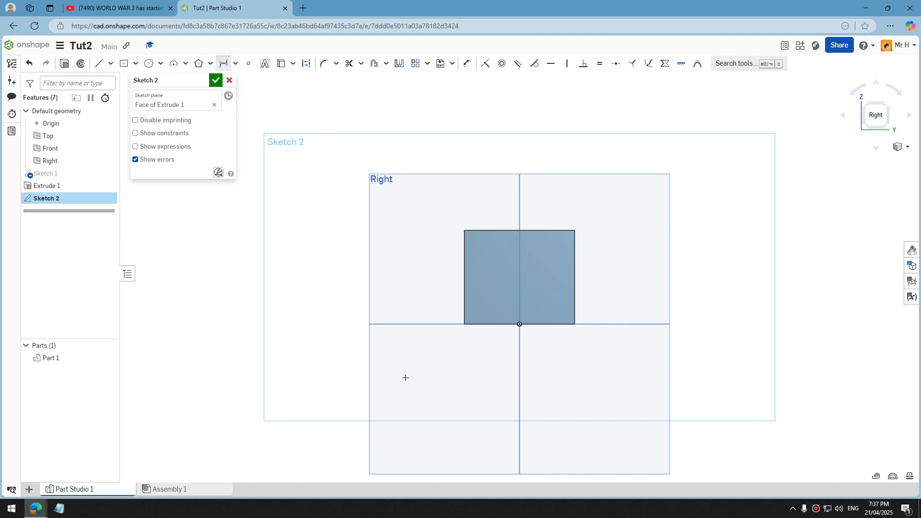
{"action": "scroll", "coordinate": [403, 374], "scroll_direction": "down", "scroll_amount": 3}
{"action": "scroll", "coordinate": [429, 279], "scroll_direction": "up", "scroll_amount": 3}
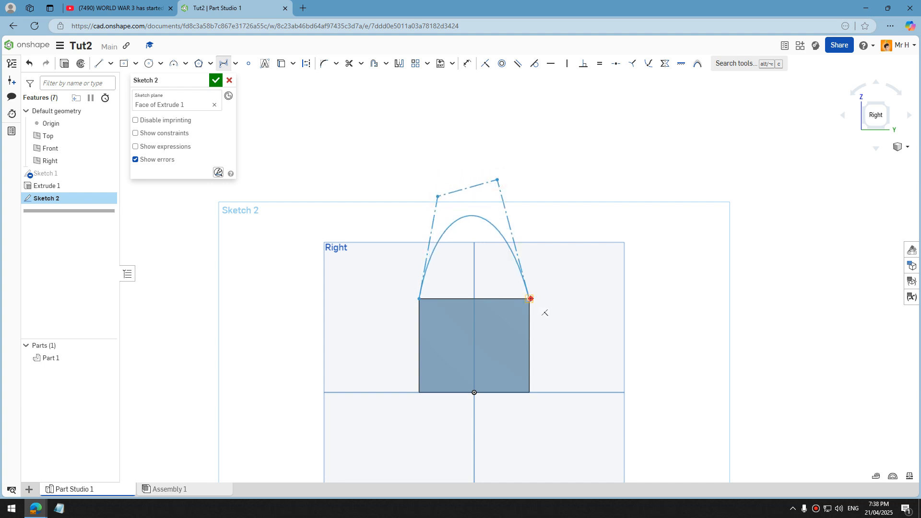
{"action": "left_click", "coordinate": [530, 298]}
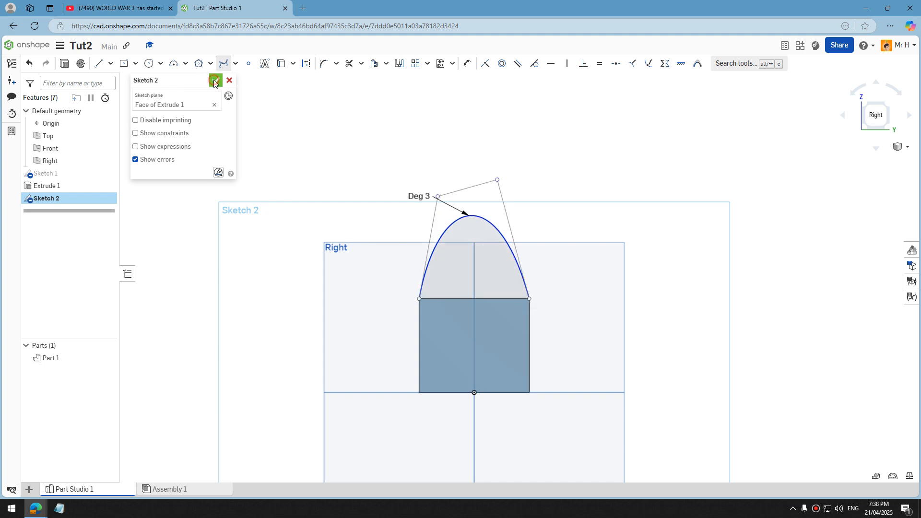
{"action": "left_click", "coordinate": [215, 82]}
Apply Edit curve to the arch and offset control point 1 by about -10.8 mm in X.
{"action": "mouse_move", "coordinate": [342, 258]}
{"action": "right_mouse_down"}
{"action": "mouse_move", "coordinate": [410, 276]}
{"action": "mouse_move", "coordinate": [385, 264]}
{"action": "mouse_move", "coordinate": [408, 287]}
{"action": "right_mouse_up"}
{"action": "left_click", "coordinate": [570, 65]}
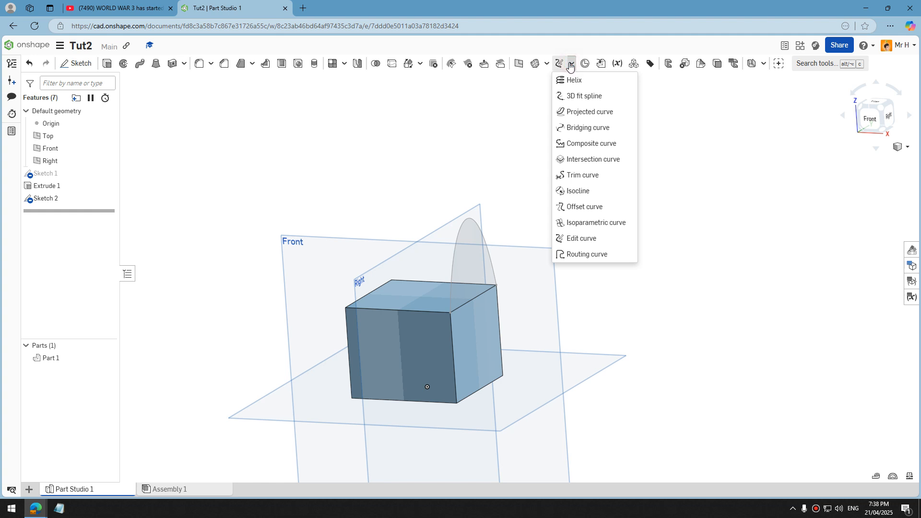
{"action": "left_click", "coordinate": [582, 239]}
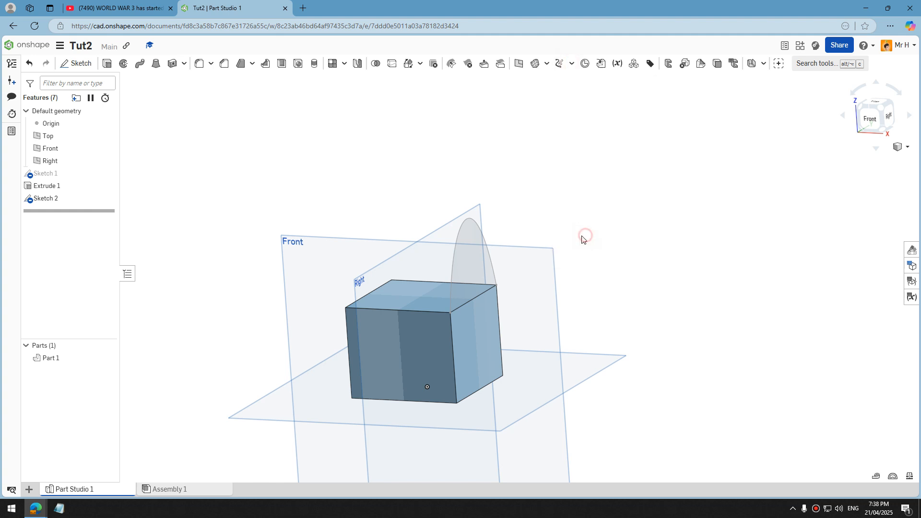
{"action": "left_click", "coordinate": [464, 226]}
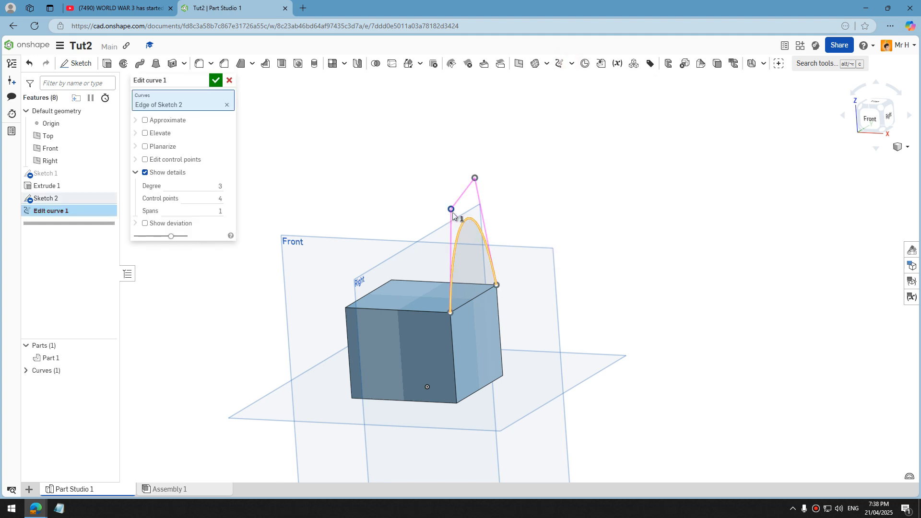
{"action": "left_click", "coordinate": [451, 209]}
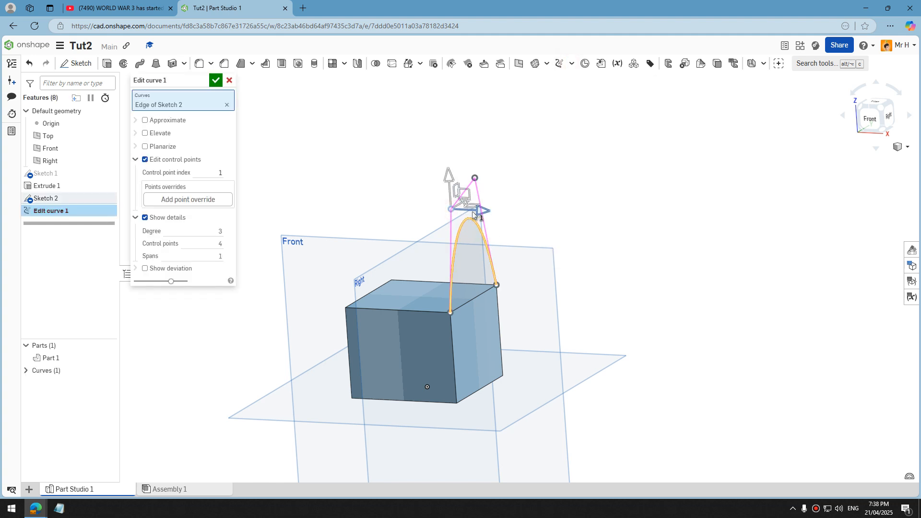
{"action": "left_click_drag", "start_coordinate": [465, 208], "coordinate": [447, 207]}
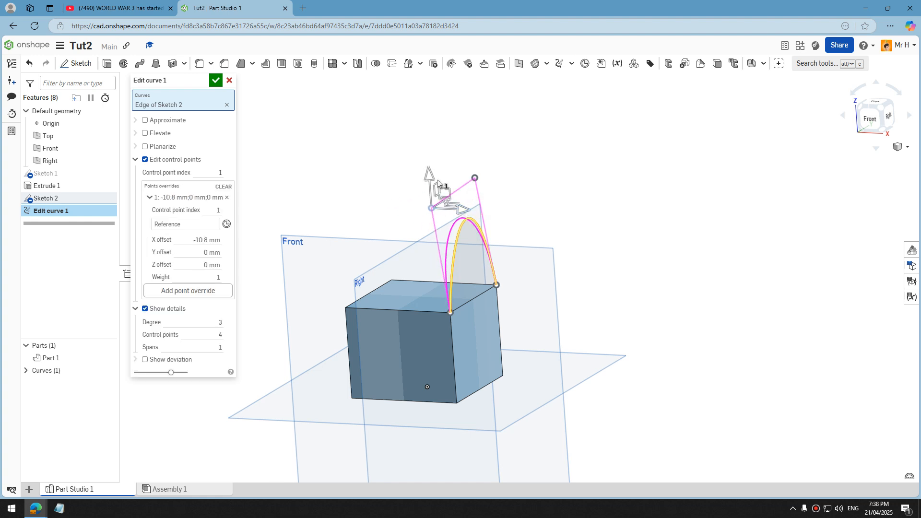
Offset the arch's control point 2 by about -13.9 mm in X and move control point 1 to about -17.9 mm in X.
{"action": "right_click_drag", "start_coordinate": [527, 242], "coordinate": [516, 233]}
{"action": "left_click", "coordinate": [477, 178]}
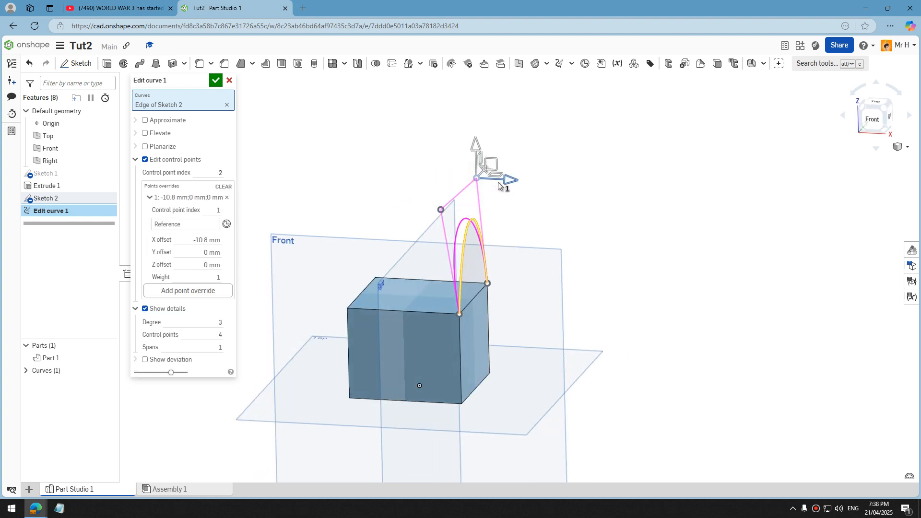
{"action": "left_click_drag", "start_coordinate": [512, 181], "coordinate": [474, 169]}
{"action": "mouse_move", "coordinate": [510, 174]}
{"action": "right_mouse_down"}
{"action": "mouse_move", "coordinate": [523, 177]}
{"action": "mouse_move", "coordinate": [508, 174]}
{"action": "right_mouse_up"}
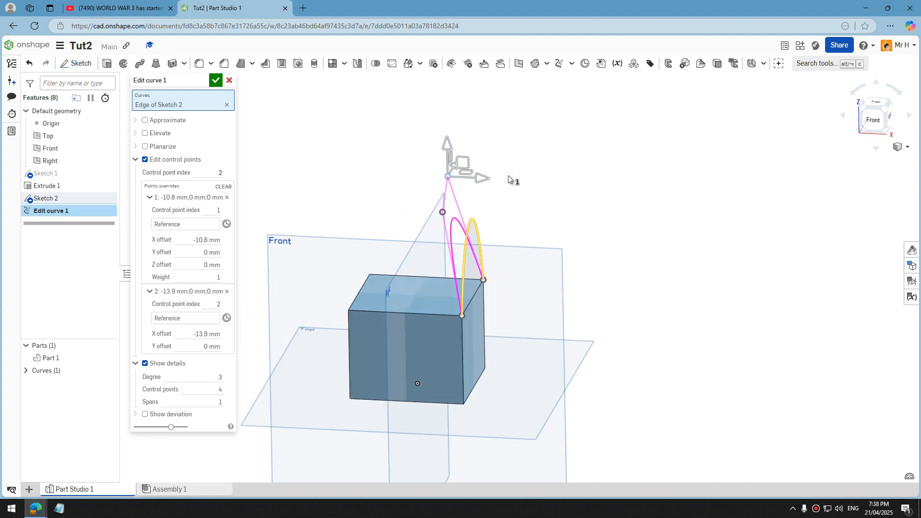
{"action": "left_click", "coordinate": [441, 210]}
{"action": "left_click_drag", "start_coordinate": [474, 215], "coordinate": [458, 212]}
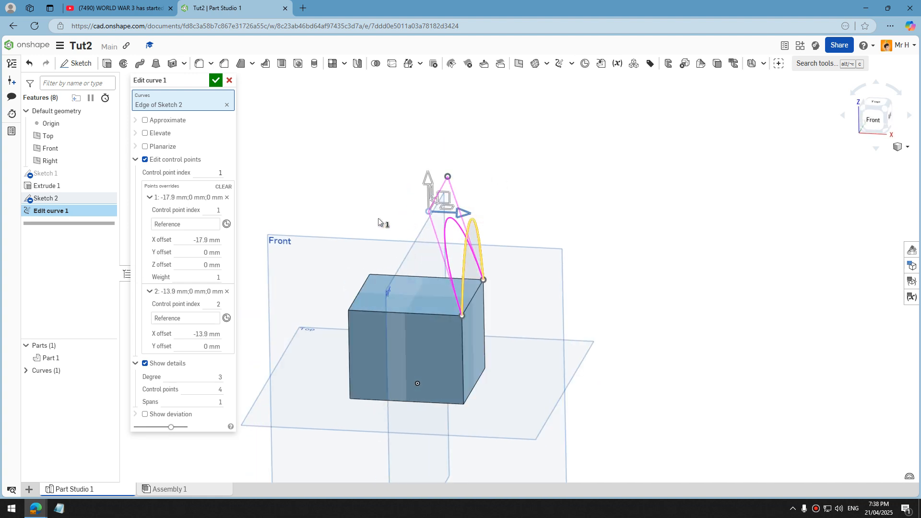
Readjust the X offset of the arch's control point 2 and accept the edited curve.
{"action": "left_click", "coordinate": [136, 159]}
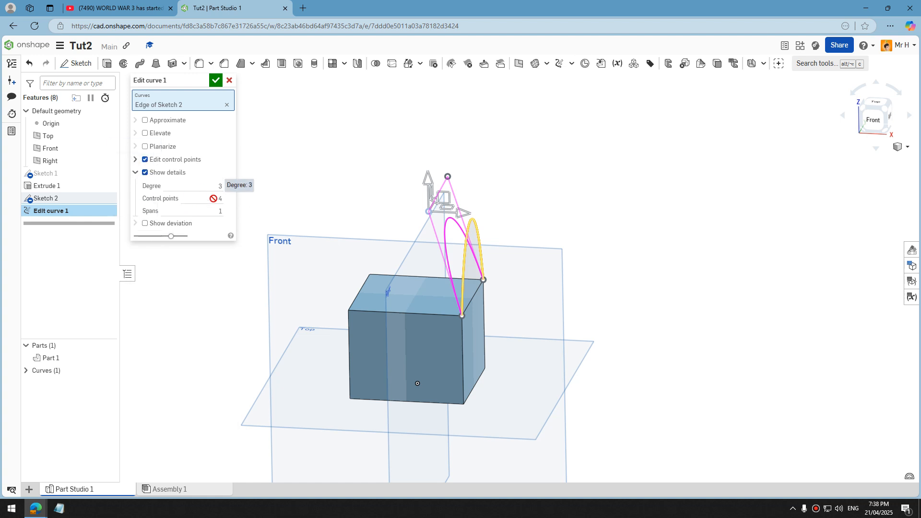
{"action": "left_click", "coordinate": [137, 175]}
{"action": "left_click", "coordinate": [135, 160]}
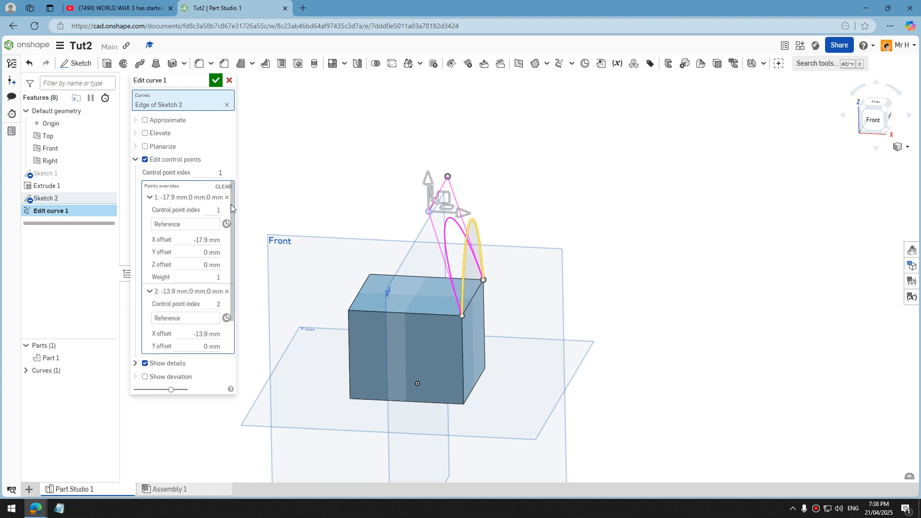
{"action": "scroll", "coordinate": [232, 218], "scroll_direction": "down", "scroll_amount": 1}
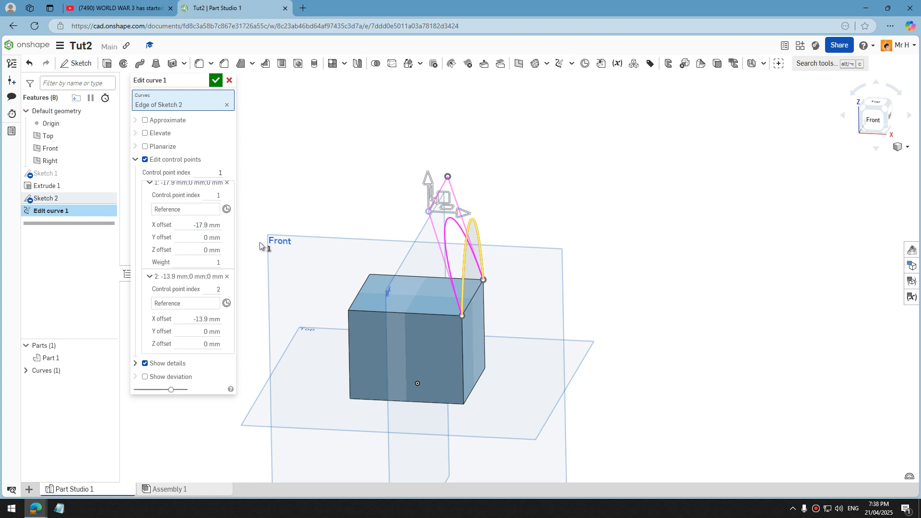
{"action": "right_click_drag", "start_coordinate": [480, 245], "coordinate": [453, 223]}
{"action": "left_click", "coordinate": [446, 178]}
{"action": "left_click_drag", "start_coordinate": [477, 182], "coordinate": [491, 182]}
{"action": "left_click", "coordinate": [215, 82]}
On the block's left side face, sketch a matching four-point Bezier arch between the two upper corners and accept the sketch.
{"action": "right_click_drag", "start_coordinate": [393, 269], "coordinate": [429, 248]}
{"action": "left_click", "coordinate": [76, 63]}
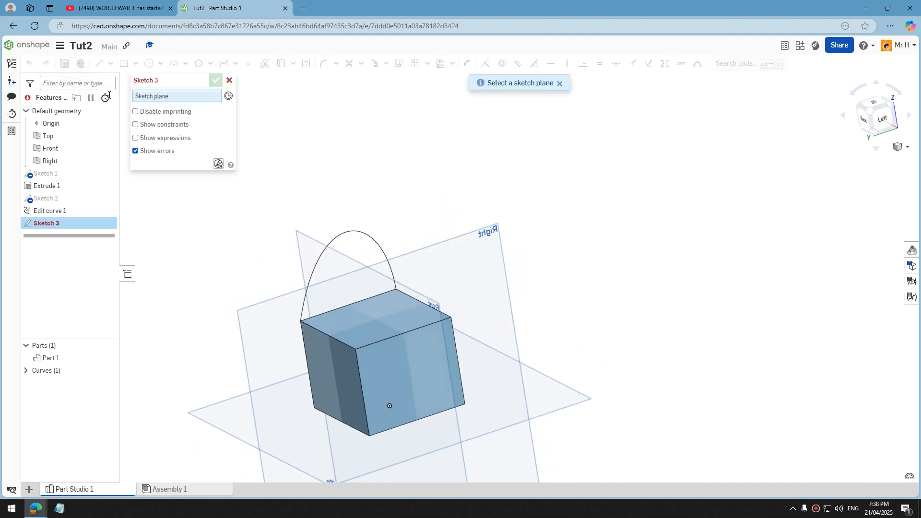
{"action": "left_click", "coordinate": [417, 361]}
{"action": "right_click", "coordinate": [549, 244]}
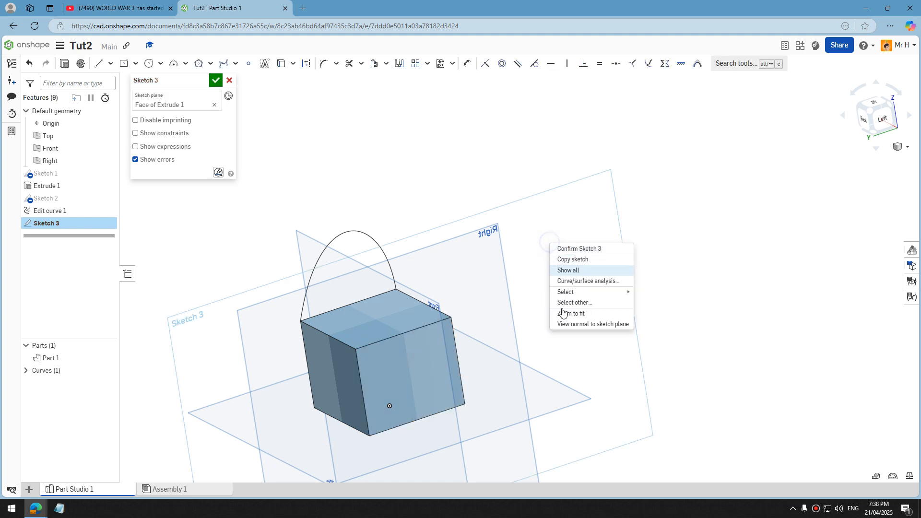
{"action": "left_click", "coordinate": [592, 324]}
{"action": "left_click", "coordinate": [223, 63]}
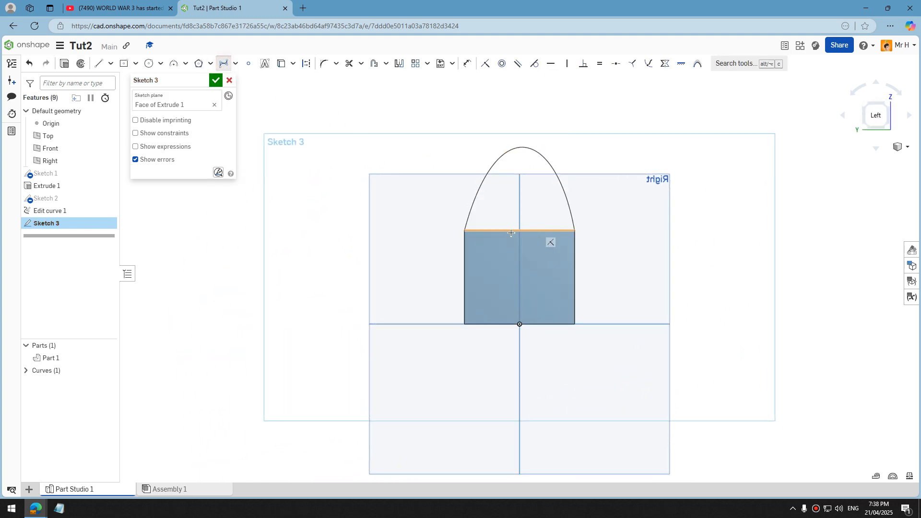
{"action": "left_click", "coordinate": [489, 111]}
{"action": "left_click", "coordinate": [547, 112]}
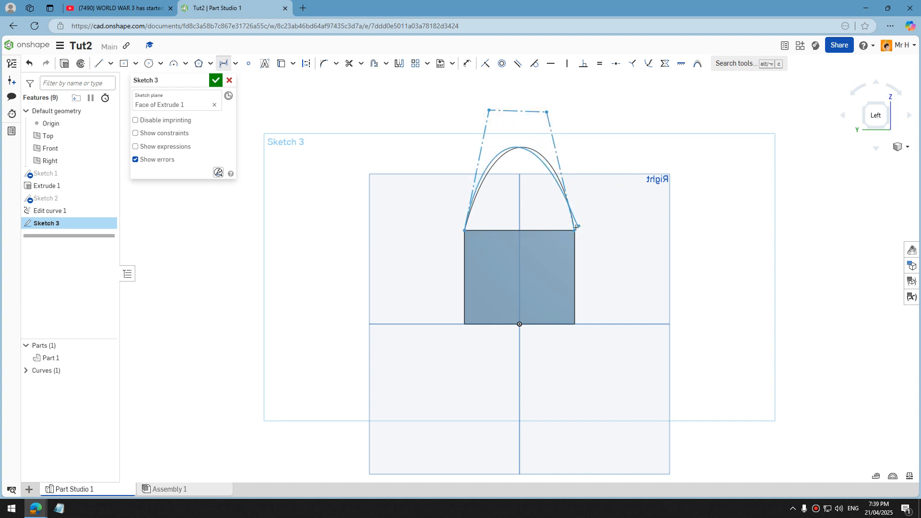
{"action": "left_click", "coordinate": [574, 230]}
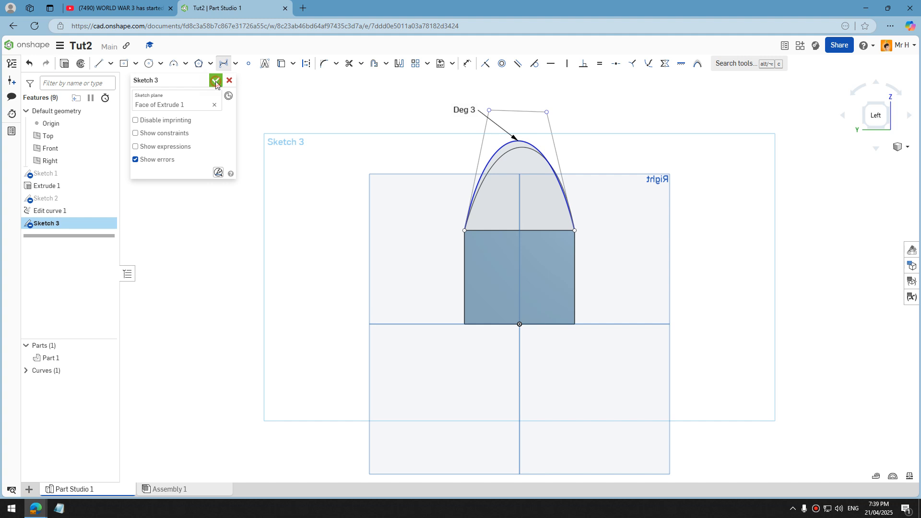
{"action": "left_click", "coordinate": [216, 80]}
Apply Edit curve to the second arch and offset its control point 1 by about 3.8 mm in X.
{"action": "mouse_move", "coordinate": [344, 308]}
{"action": "right_mouse_down"}
{"action": "mouse_move", "coordinate": [386, 321]}
{"action": "mouse_move", "coordinate": [378, 341]}
{"action": "mouse_move", "coordinate": [387, 307]}
{"action": "mouse_move", "coordinate": [428, 266]}
{"action": "mouse_move", "coordinate": [411, 267]}
{"action": "mouse_move", "coordinate": [412, 281]}
{"action": "right_mouse_up"}
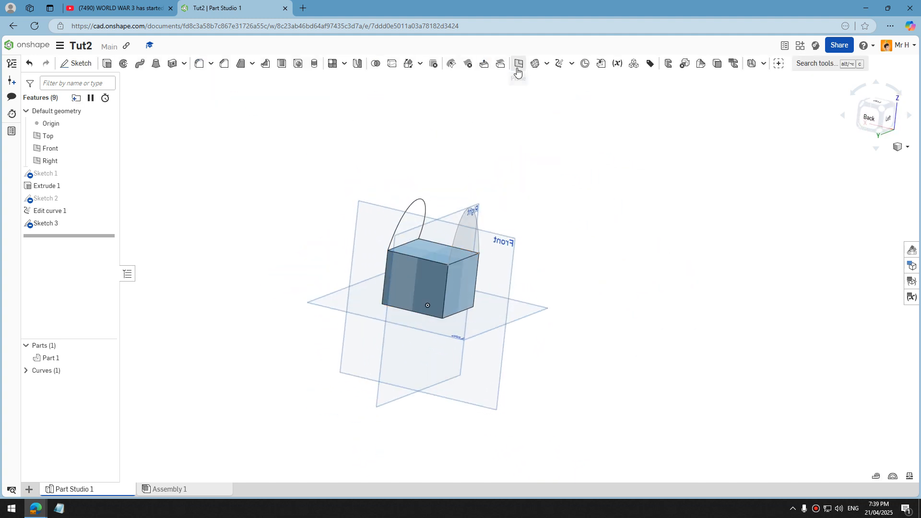
{"action": "left_click", "coordinate": [572, 66]}
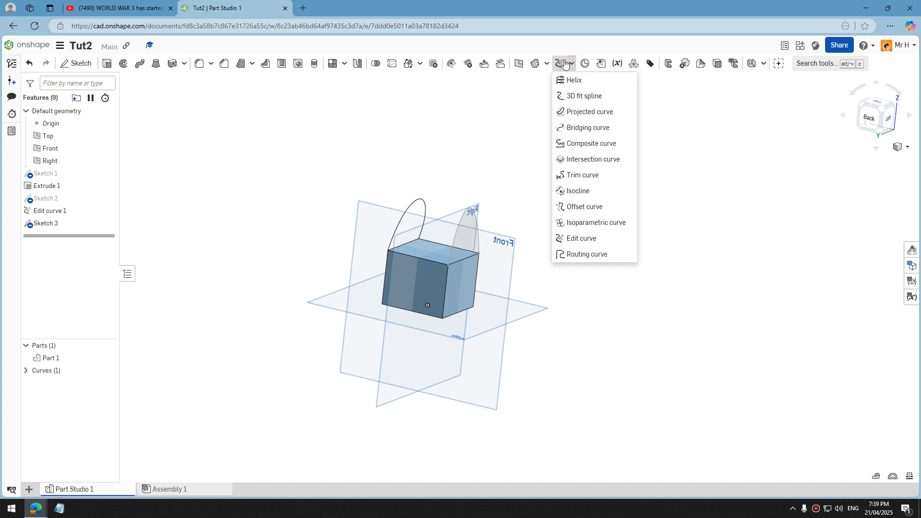
{"action": "left_click", "coordinate": [581, 238]}
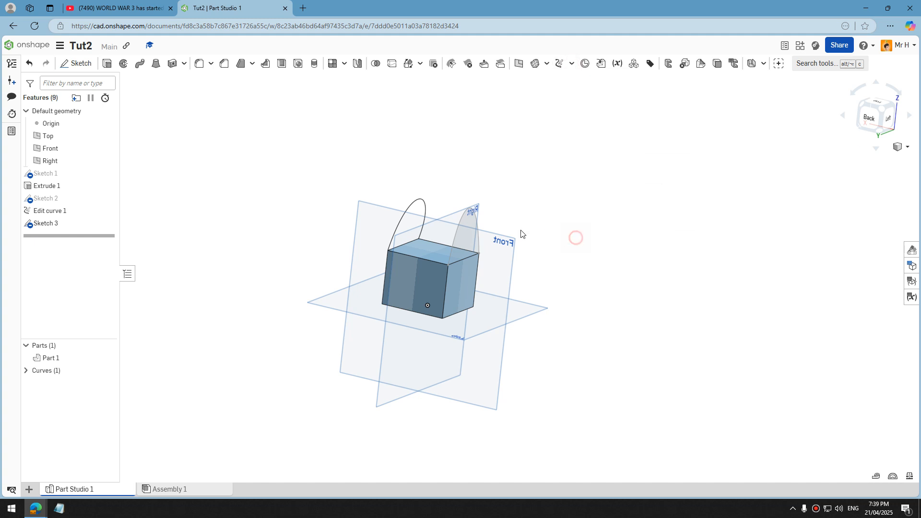
{"action": "left_click", "coordinate": [472, 205]}
{"action": "mouse_move", "coordinate": [471, 201]}
{"action": "right_mouse_down"}
{"action": "mouse_move", "coordinate": [541, 207]}
{"action": "mouse_move", "coordinate": [528, 224]}
{"action": "right_mouse_up"}
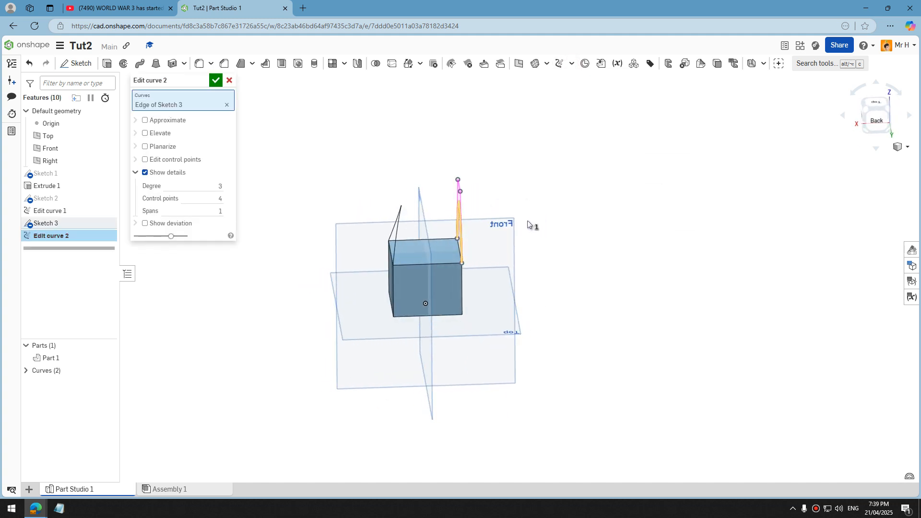
{"action": "scroll", "coordinate": [475, 186], "scroll_direction": "up", "scroll_amount": 2}
{"action": "left_click", "coordinate": [454, 197]}
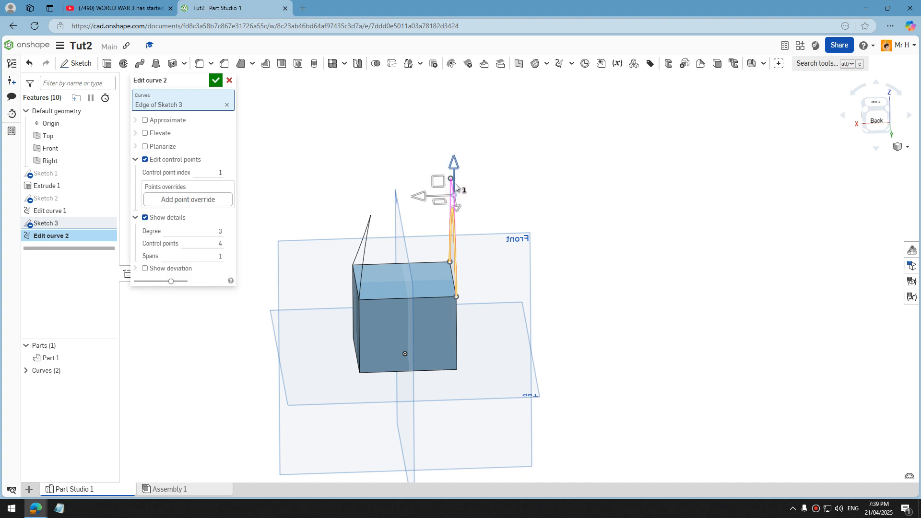
{"action": "left_click_drag", "start_coordinate": [414, 199], "coordinate": [468, 200]}
Offset the second arch's control point 2 by about 24.4 mm in X, raise control point 1 in Z, and accept the edited curve.
{"action": "left_click", "coordinate": [451, 179]}
{"action": "left_click", "coordinate": [433, 196]}
{"action": "right_click_drag", "start_coordinate": [469, 200], "coordinate": [436, 169]}
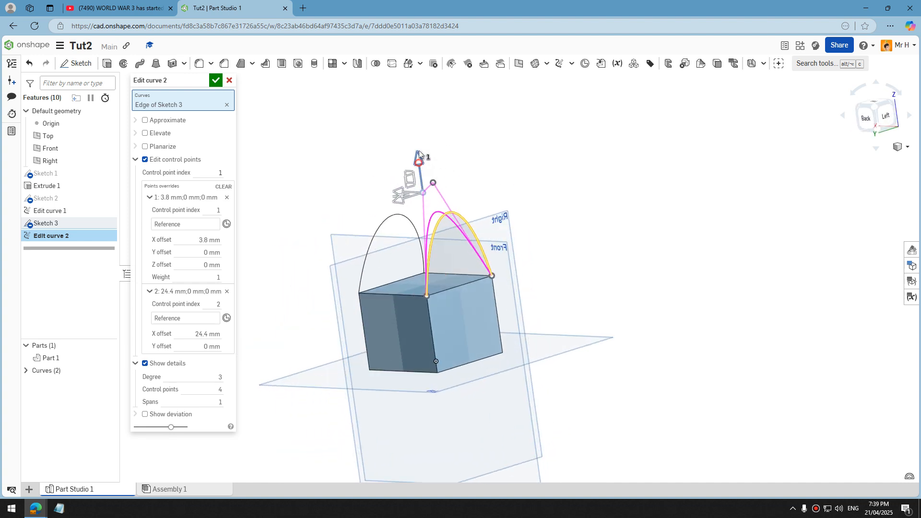
{"action": "left_click_drag", "start_coordinate": [418, 162], "coordinate": [415, 124]}
{"action": "left_click", "coordinate": [216, 81]}
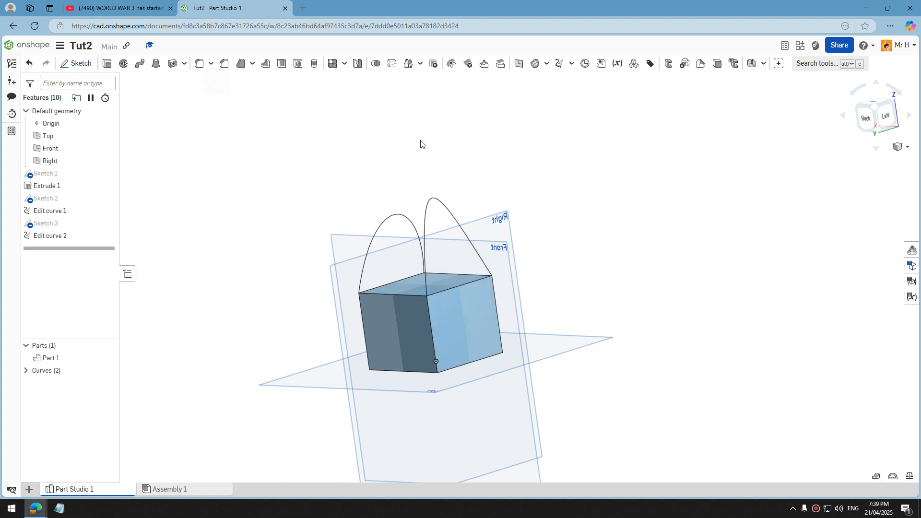
Start a new Fill surface with the two edited arches as boundary edges, using Position continuity.
{"action": "scroll", "coordinate": [419, 146], "scroll_direction": "down", "scroll_amount": 3}
{"action": "scroll", "coordinate": [427, 146], "scroll_direction": "up", "scroll_amount": 3}
{"action": "right_click_drag", "start_coordinate": [433, 146], "coordinate": [460, 193]}
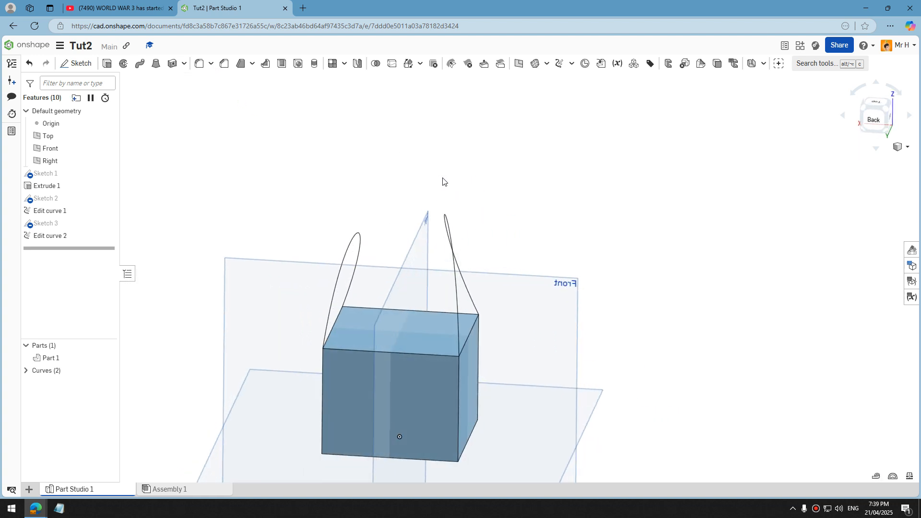
{"action": "left_click", "coordinate": [536, 64]}
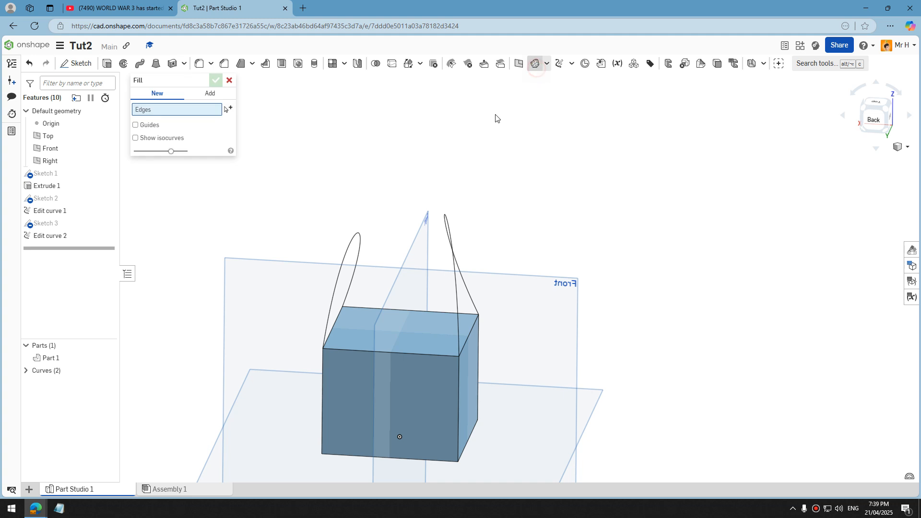
{"action": "right_click_drag", "start_coordinate": [399, 235], "coordinate": [380, 235]}
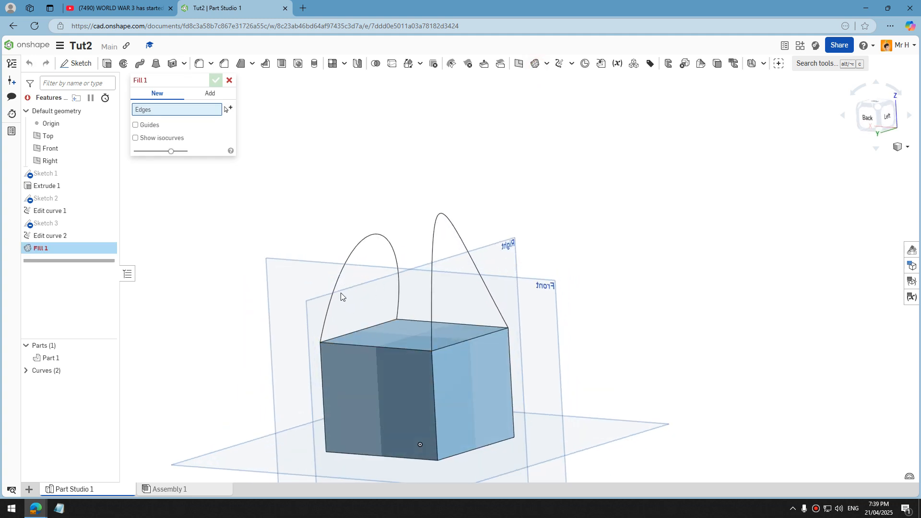
{"action": "left_click", "coordinate": [342, 265]}
{"action": "left_click", "coordinate": [433, 241]}
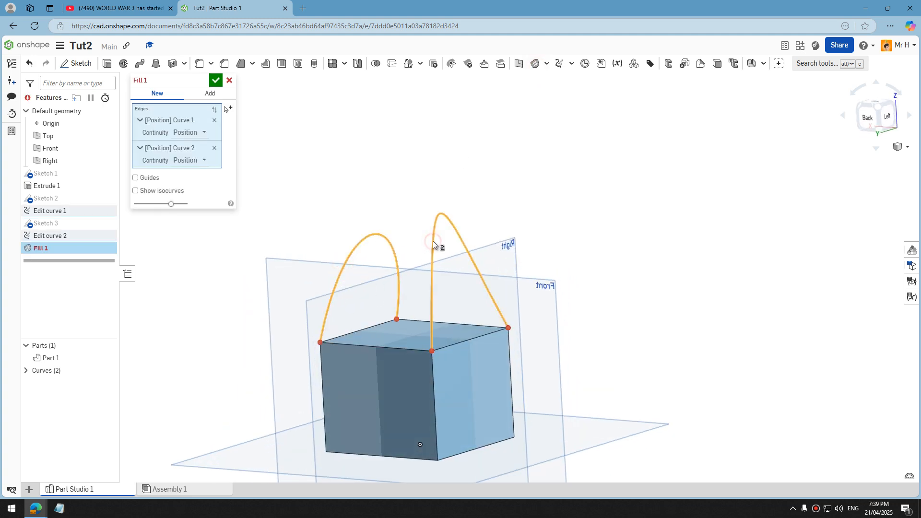
{"action": "left_click", "coordinate": [136, 178]}
{"action": "left_click", "coordinate": [366, 347]}
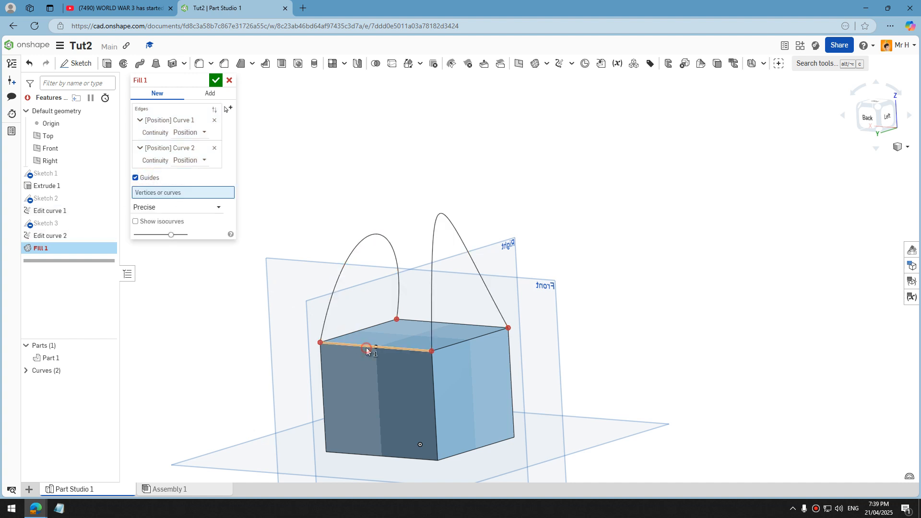
{"action": "left_click", "coordinate": [422, 321]}
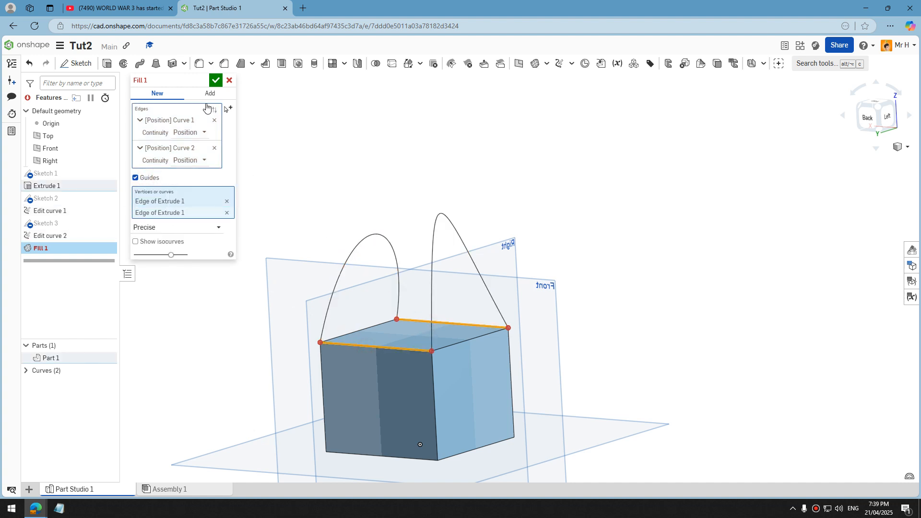
{"action": "left_click", "coordinate": [226, 202]}
{"action": "left_click", "coordinate": [227, 202]}
Add the block's two top edges that join the arch ends to the Fill boundary and accept the surface.
{"action": "left_click", "coordinate": [170, 112]}
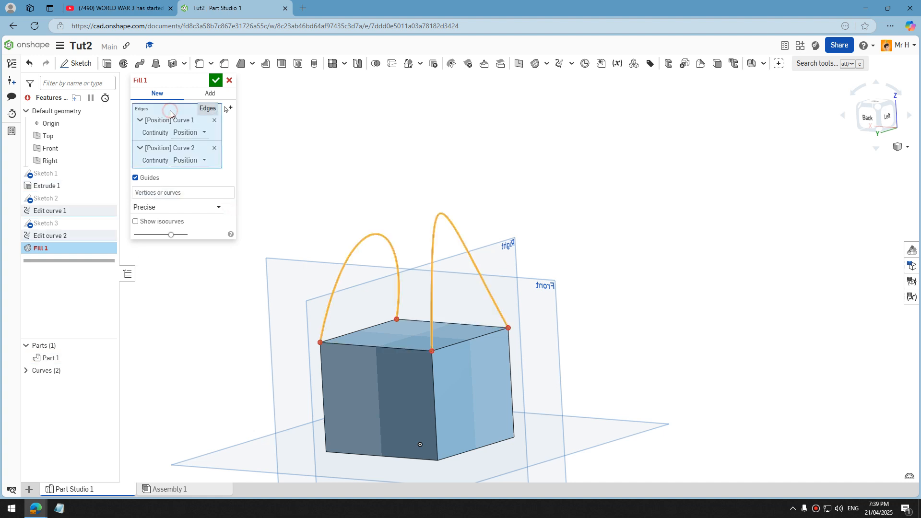
{"action": "left_click", "coordinate": [373, 347]}
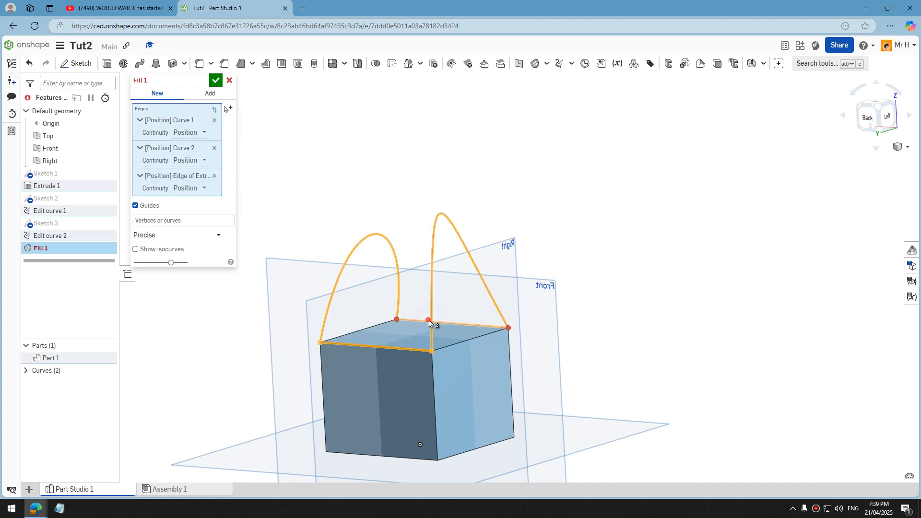
{"action": "left_click", "coordinate": [426, 321]}
{"action": "left_click", "coordinate": [215, 80]}
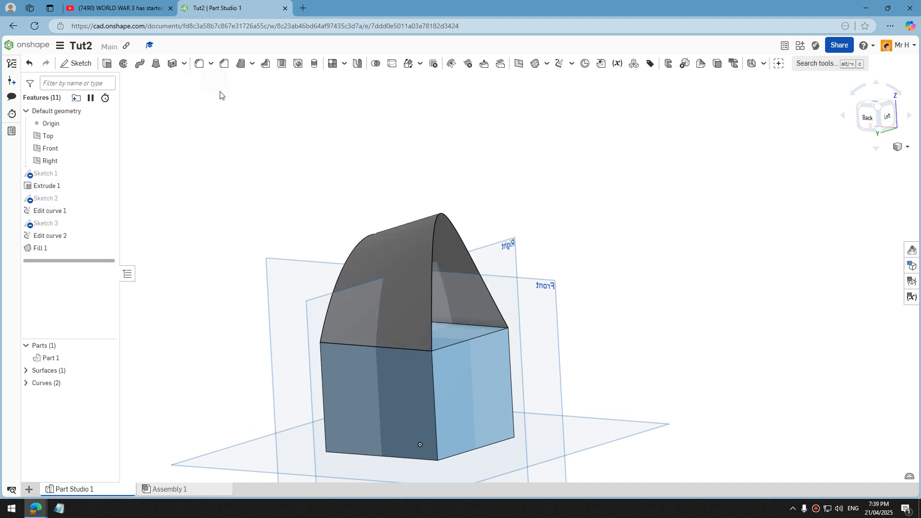
Close the arch opening above the block's left side face with a Fill merged into the existing bodies, bounded by the arch and block edge.
{"action": "right_click_drag", "start_coordinate": [236, 133], "coordinate": [315, 165]}
{"action": "scroll", "coordinate": [315, 165], "scroll_direction": "up", "scroll_amount": 3}
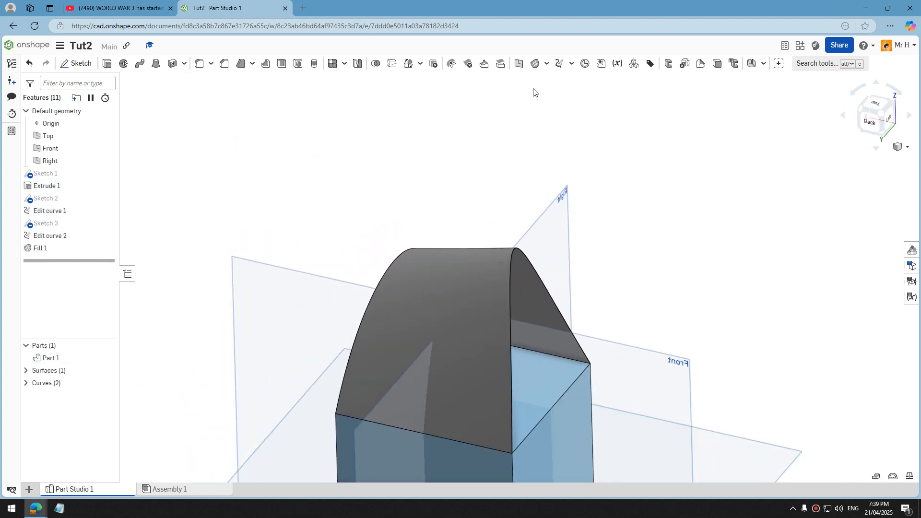
{"action": "left_click", "coordinate": [535, 63]}
{"action": "left_click", "coordinate": [514, 241]}
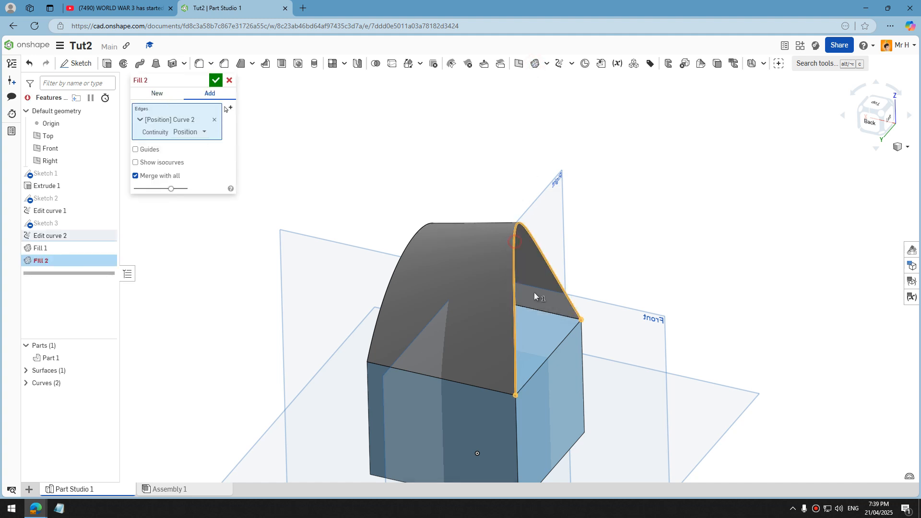
{"action": "left_click", "coordinate": [561, 346]}
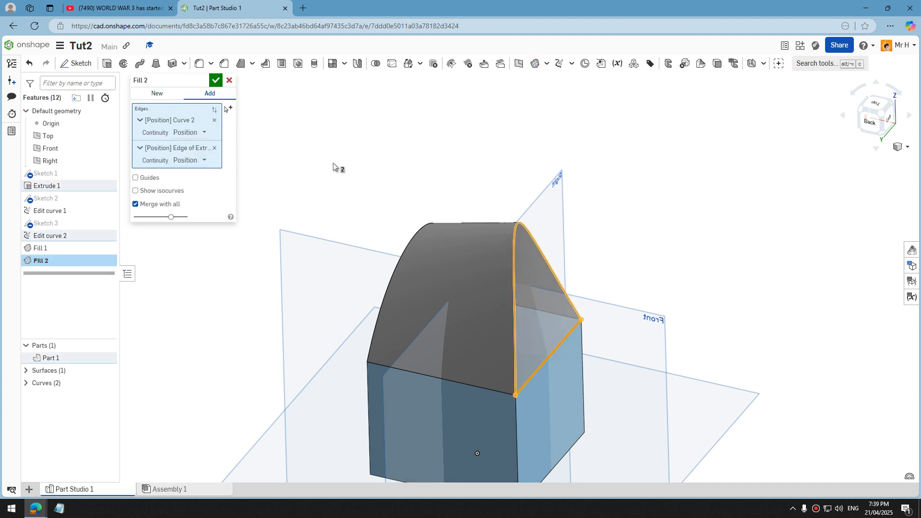
{"action": "left_click", "coordinate": [217, 81]}
Fill the opposite arch opening, above the block's right side face, between the arch edge and block's top edge, merging with all.
{"action": "right_click_drag", "start_coordinate": [623, 308], "coordinate": [681, 283]}
{"action": "left_click", "coordinate": [535, 63]}
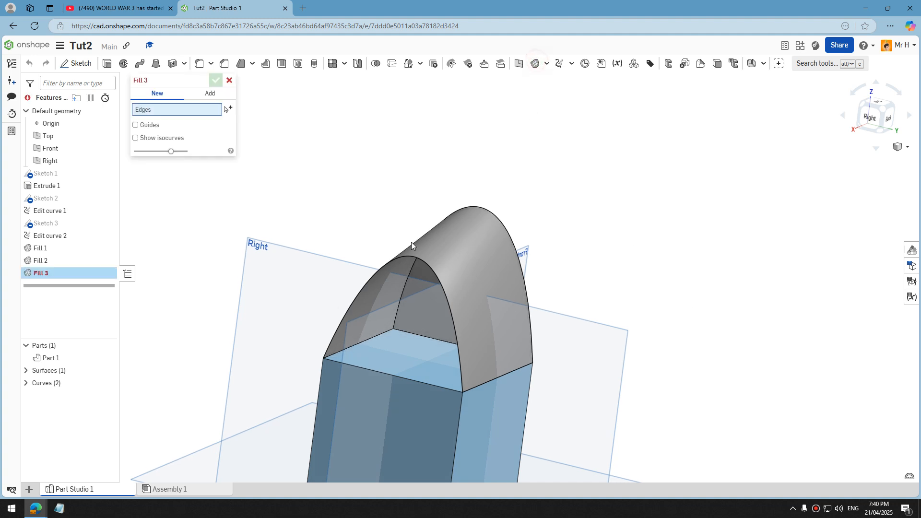
{"action": "left_click", "coordinate": [391, 262]}
{"action": "left_click", "coordinate": [386, 374]}
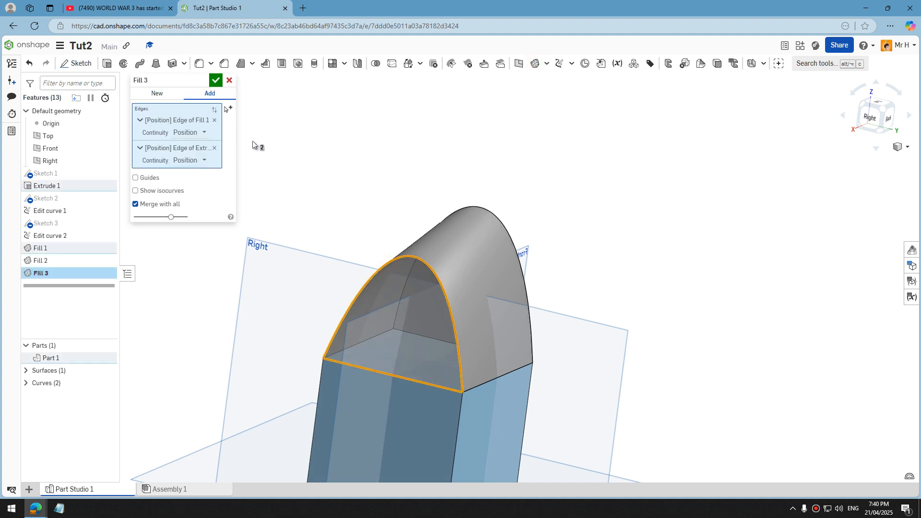
{"action": "left_click", "coordinate": [216, 80]}
Hide the Top, Front and Right planes and set the model to the isometric view.
{"action": "scroll", "coordinate": [247, 125], "scroll_direction": "down", "scroll_amount": 2}
{"action": "left_click", "coordinate": [108, 136]}
{"action": "left_click", "coordinate": [108, 148]}
{"action": "left_click", "coordinate": [108, 160]}
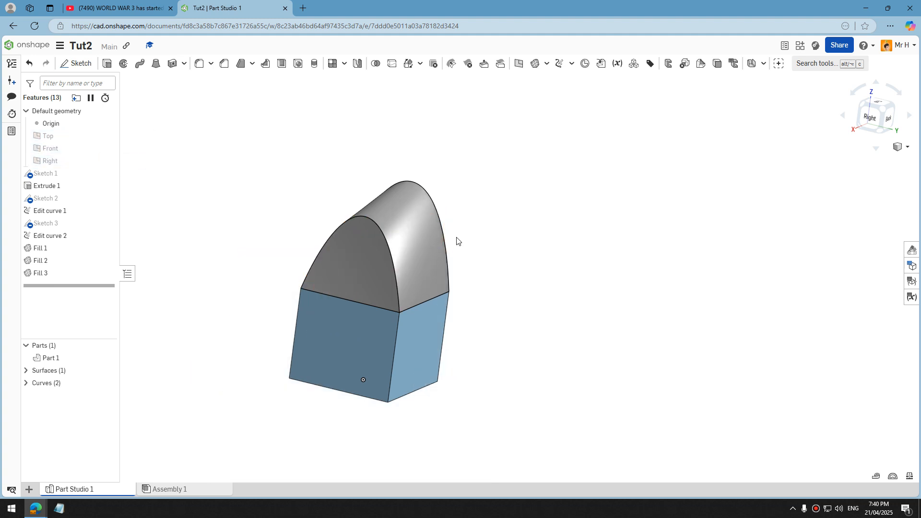
{"action": "right_click_drag", "start_coordinate": [456, 240], "coordinate": [436, 234]}
{"action": "left_click", "coordinate": [898, 151]}
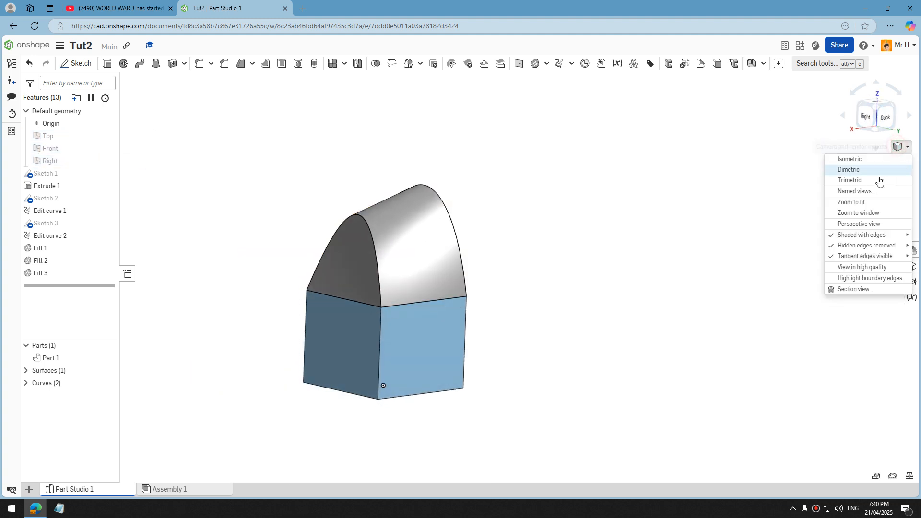
{"action": "left_click", "coordinate": [846, 160]}
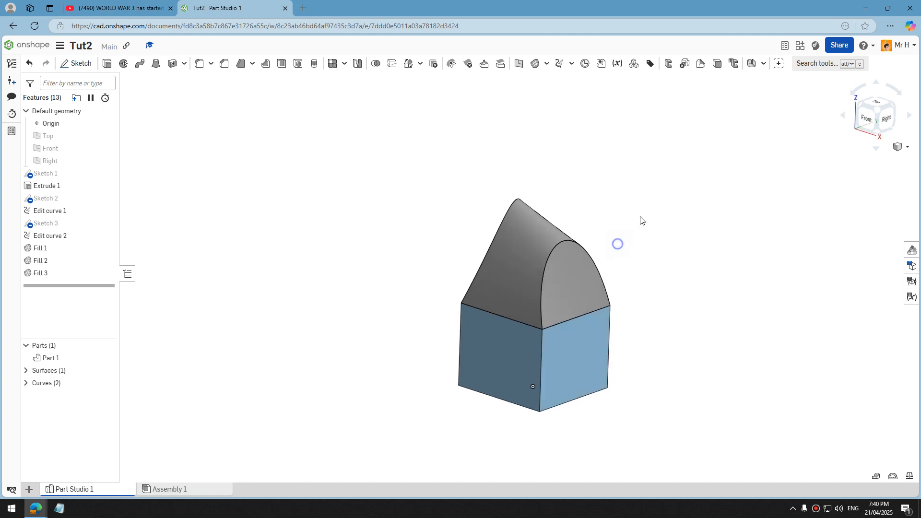